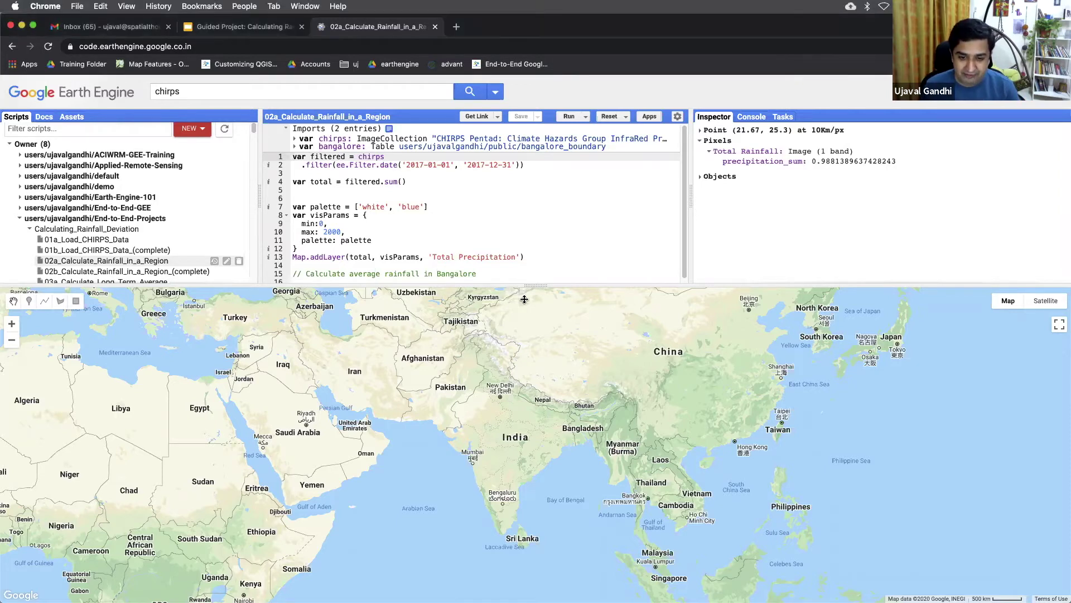
Widen the code editor, review the rainfall sum line, and run the script to map 2017 totals
left_click_drag(505, 287, 525, 299)
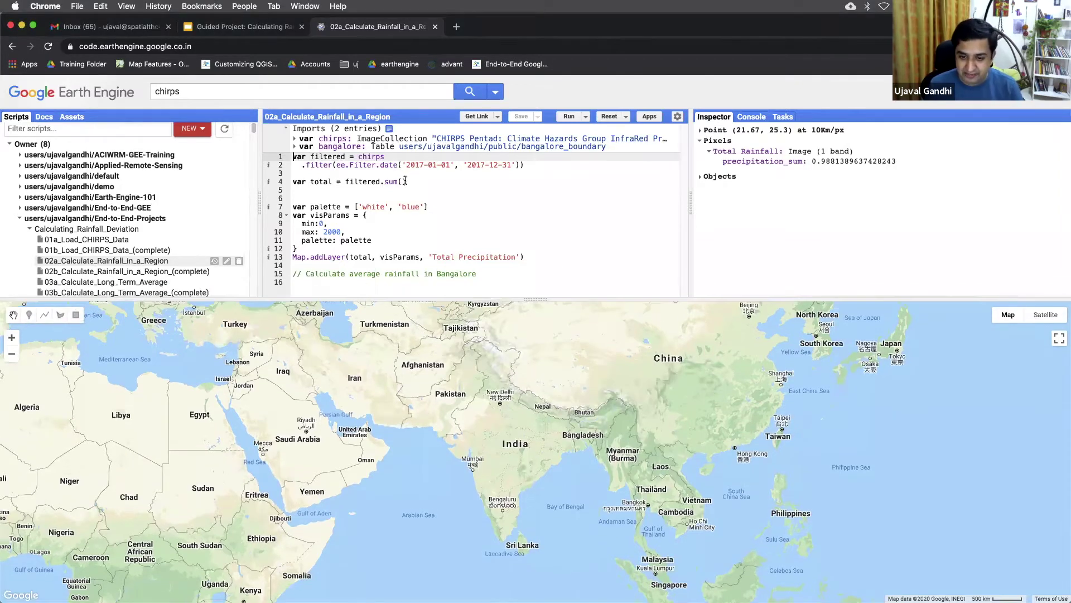
left_click_drag(406, 181, 293, 182)
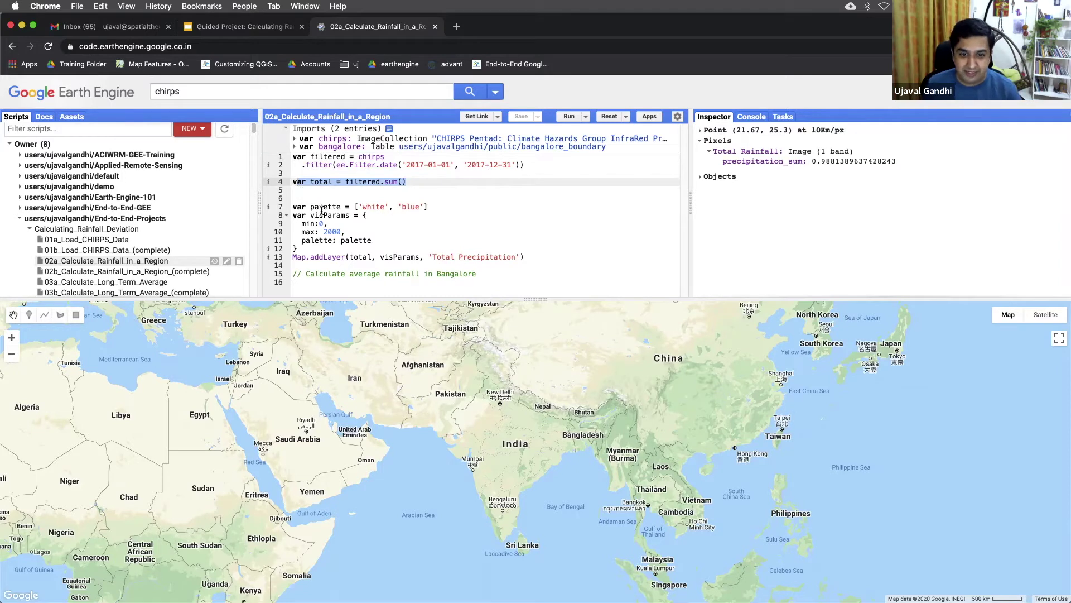
left_click(393, 232)
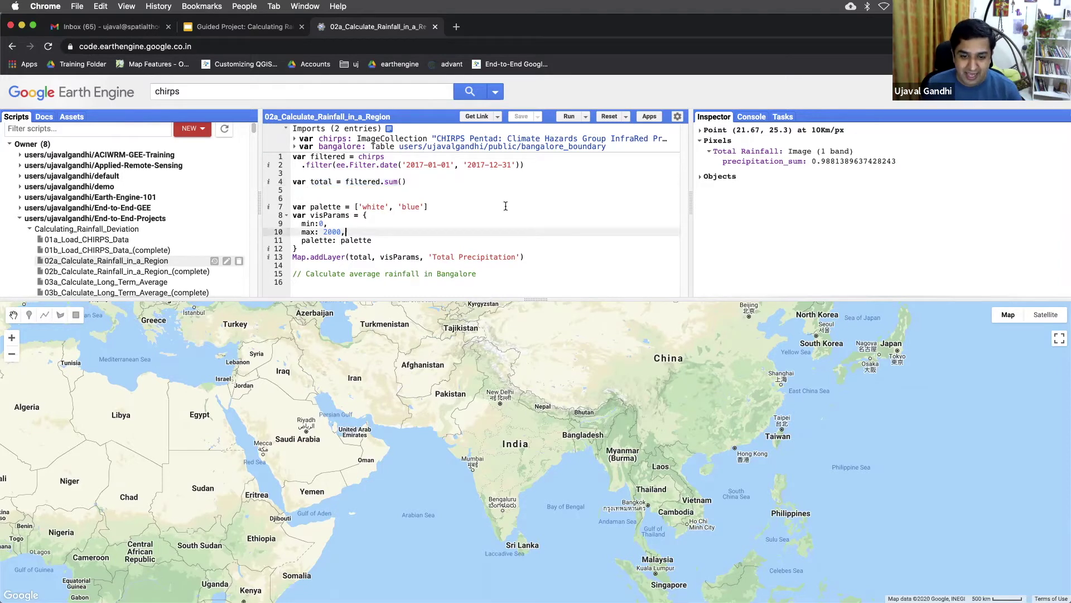
left_click(569, 117)
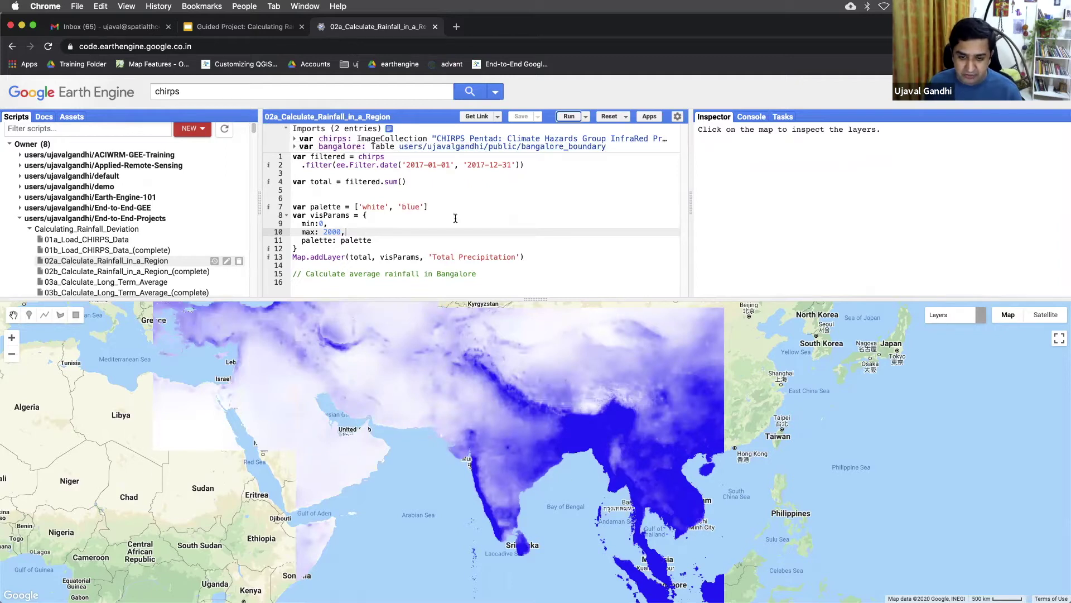
Extend line 4 to filtered.sum().clip(bangalore) and rerun the script
left_click(440, 181)
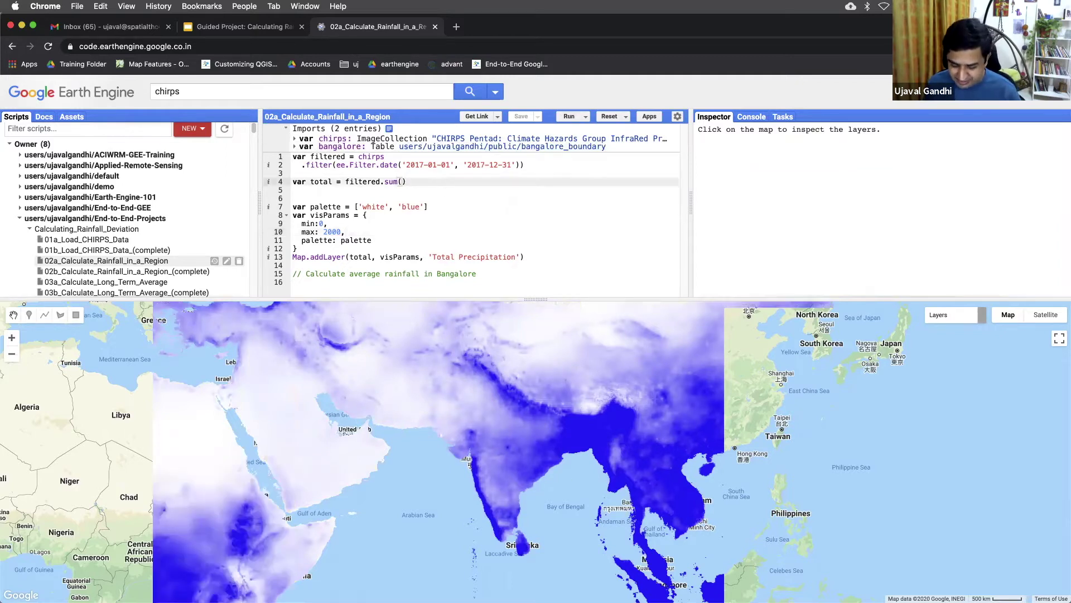
type(".clip")
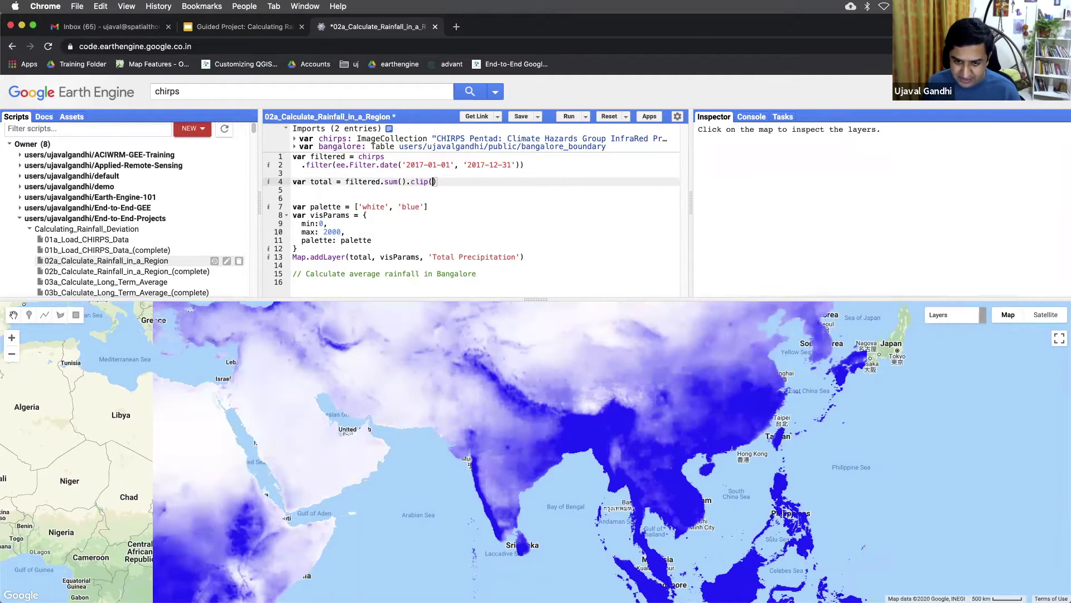
type("(bangalore")
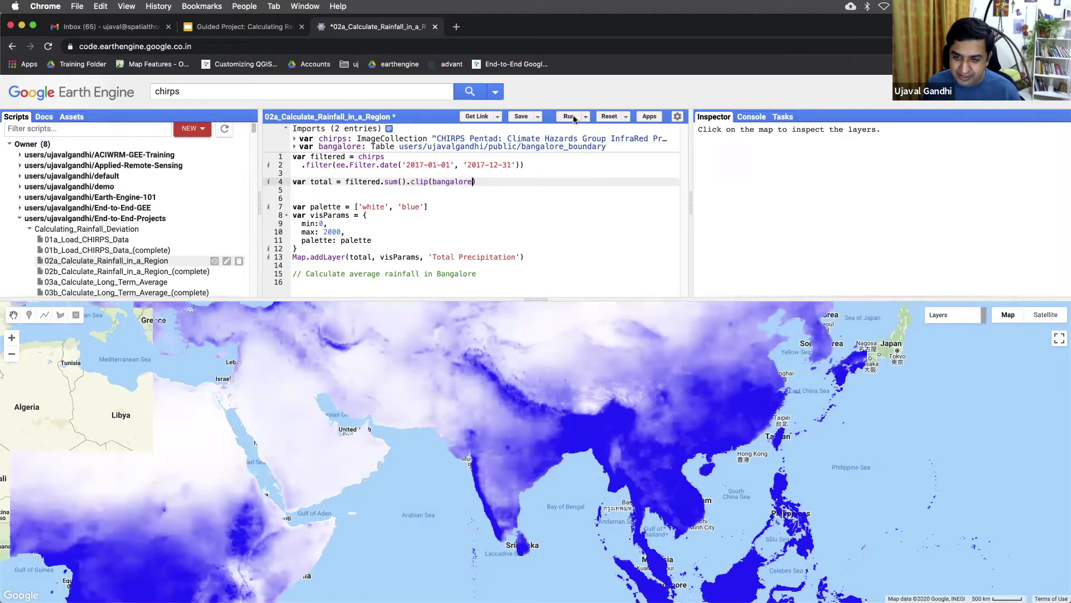
left_click(573, 118)
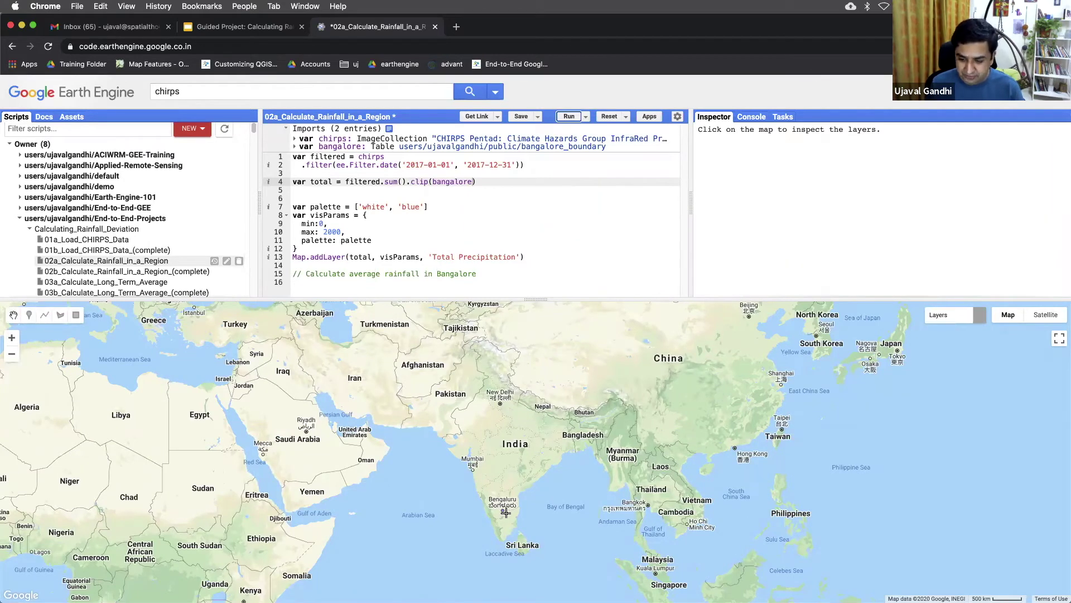
scroll(502, 515, "up", 2)
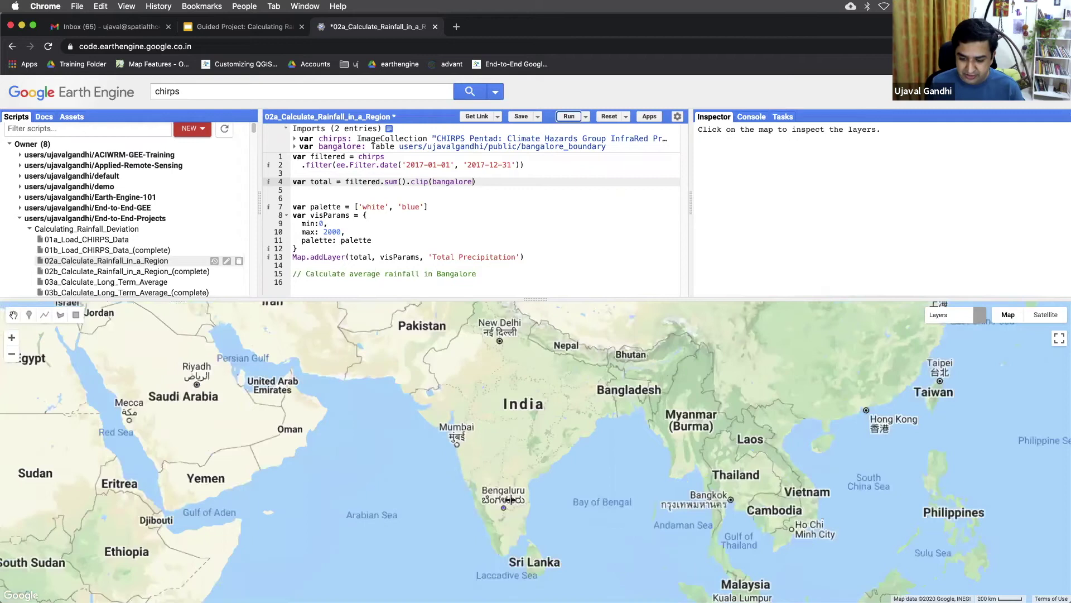
scroll(503, 504, "up", 2)
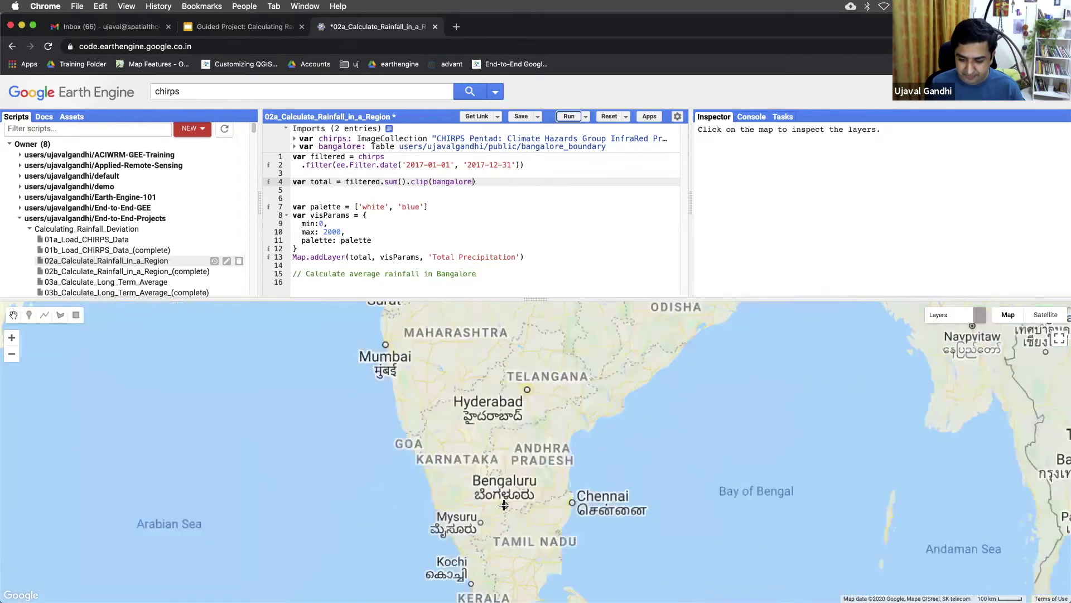
scroll(503, 504, "up", 2)
scroll(504, 505, "up", 2)
scroll(503, 505, "up", 2)
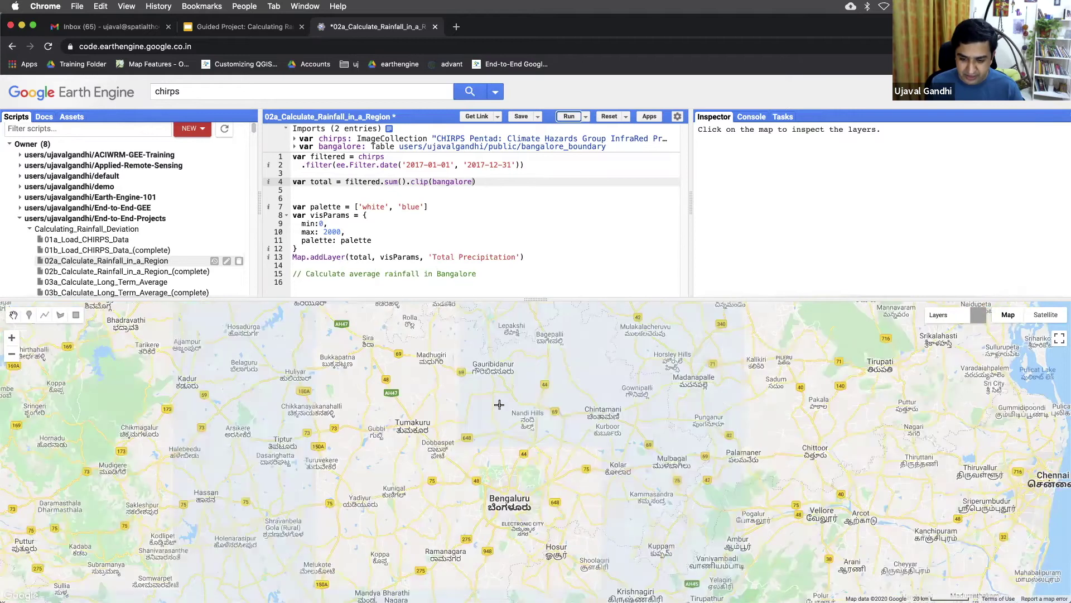
Shift the map view south to inspect the clipped Bengaluru rainfall patch
key("Down")
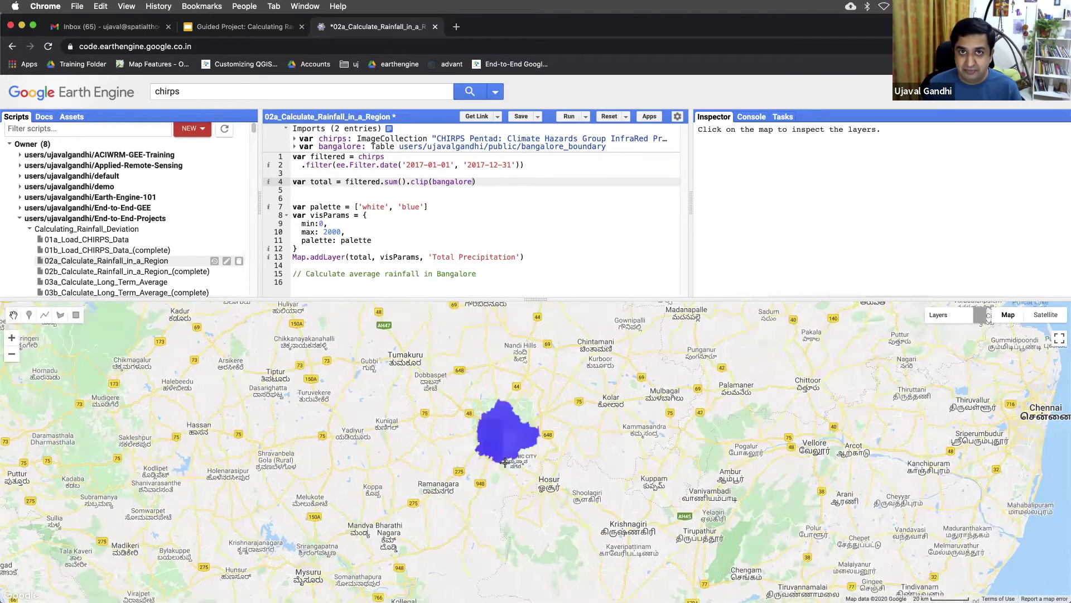
scroll(504, 462, "up", 2)
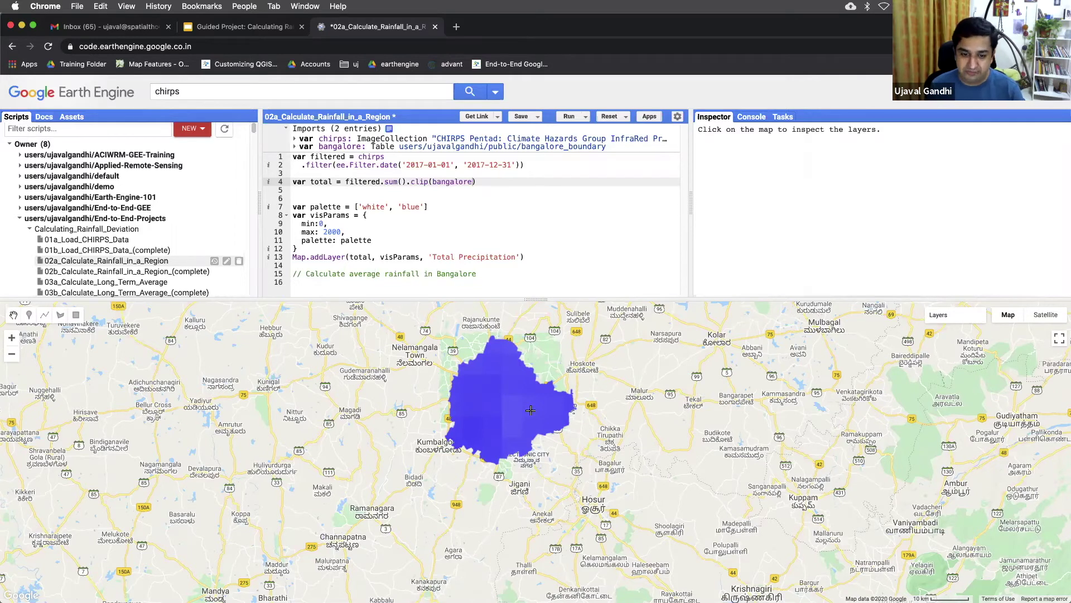
Begin 'var stats = total.reduceRe' on empty line 16
left_click(480, 284)
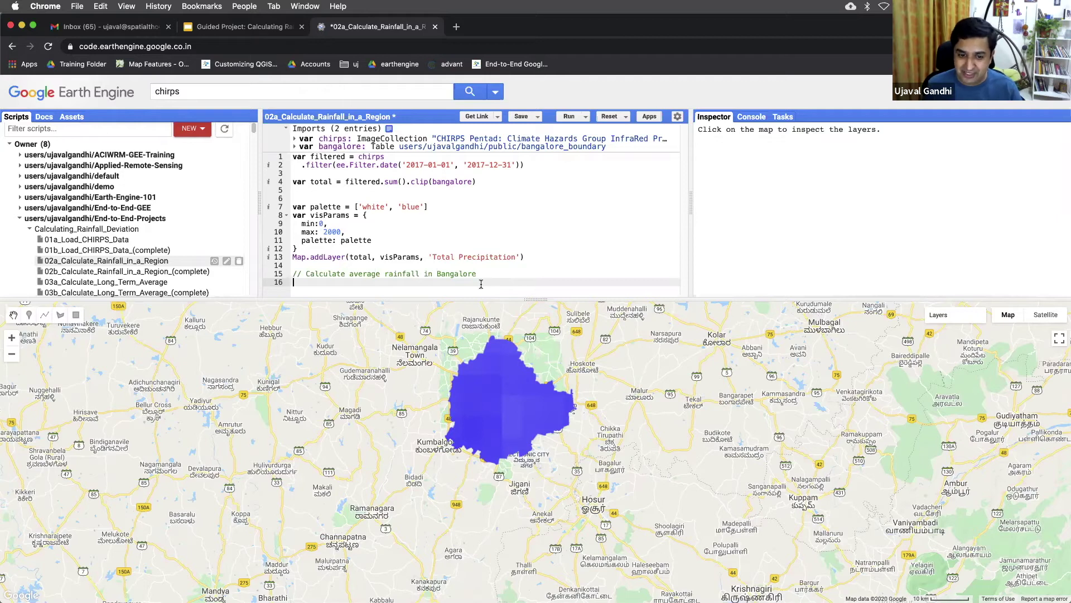
type("var")
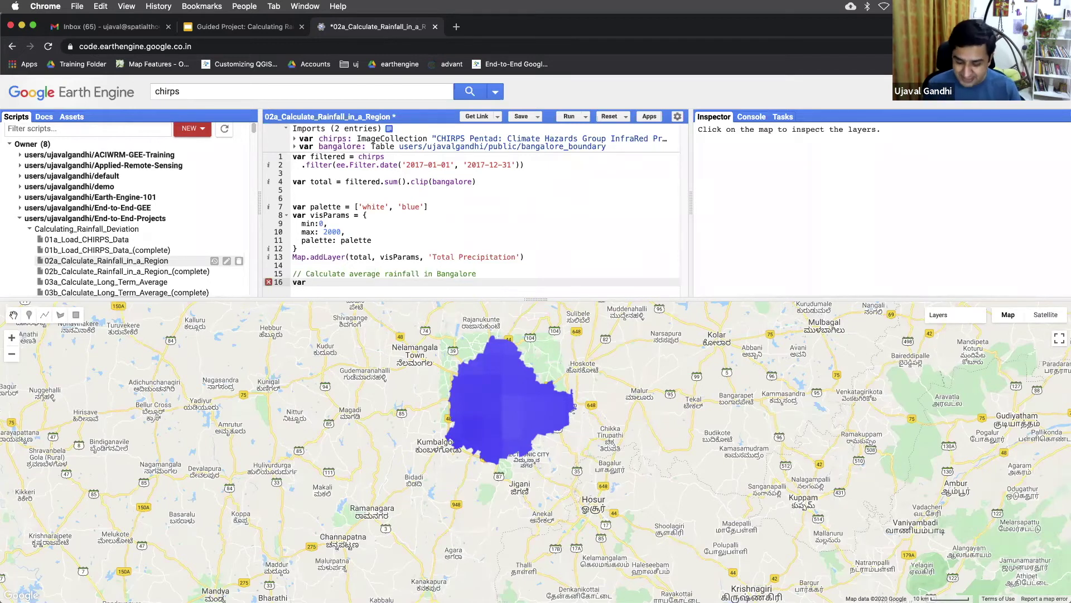
type(" stats ")
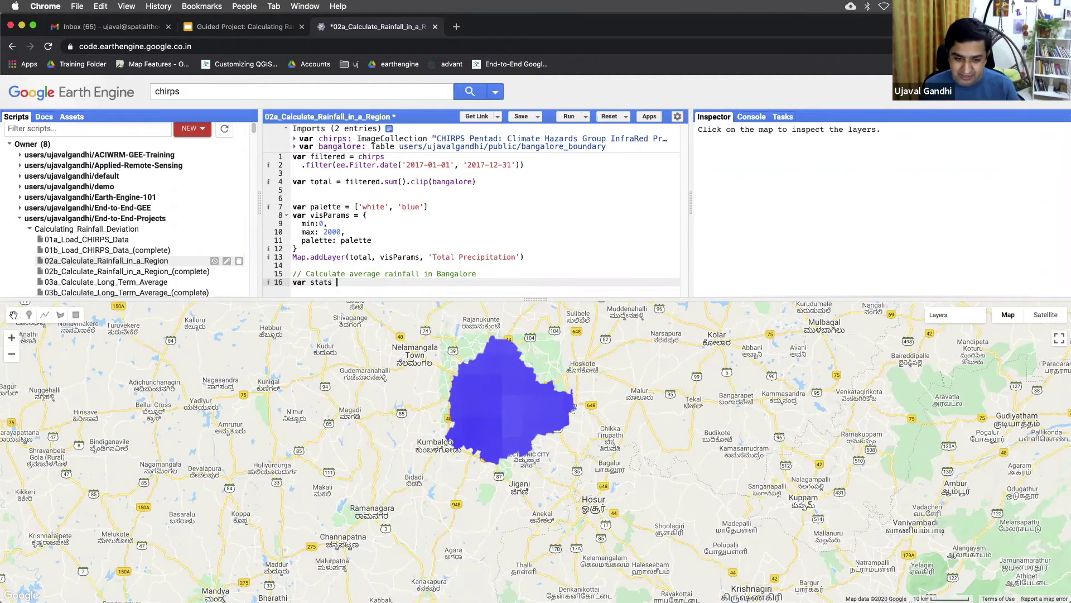
type("=")
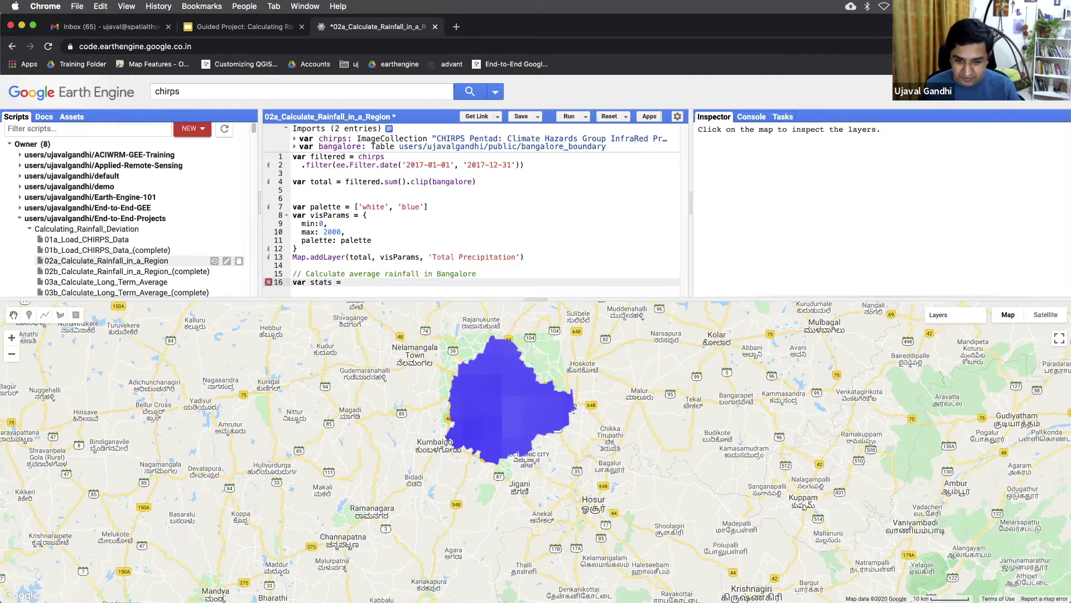
key("ctrl+Return")
type("total.reduceRe")
Accept the reduceRegion suggestion and insert its parameter template
key("Down")
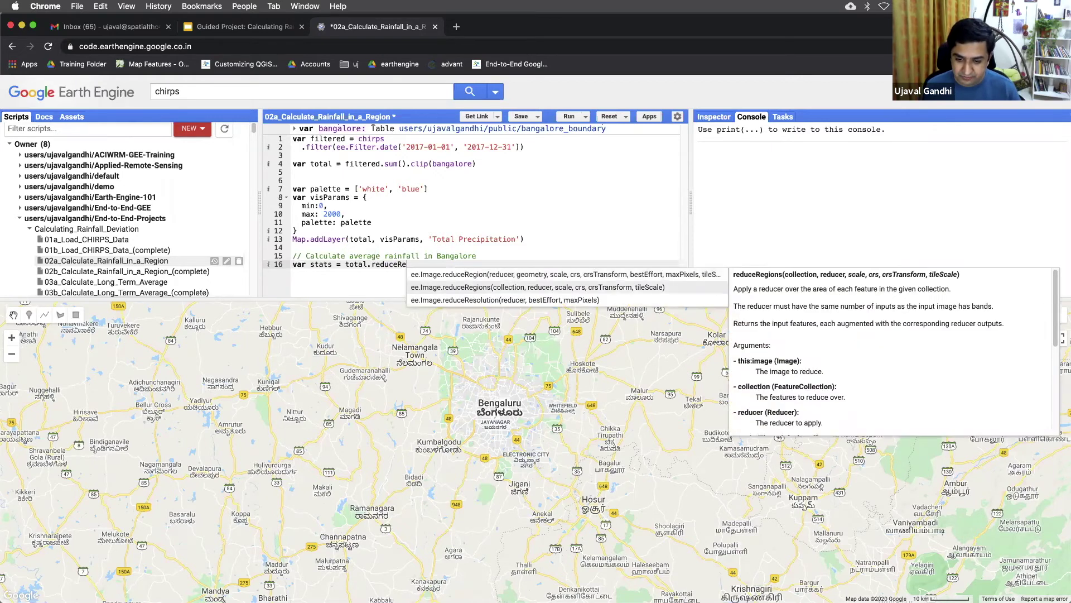
key("Up")
key("Return")
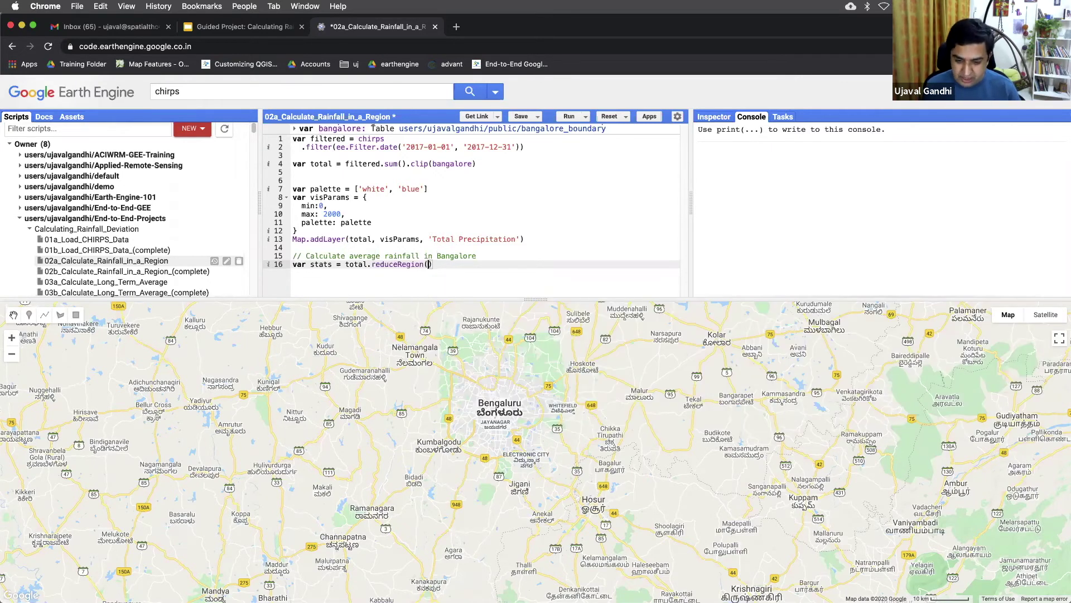
key("ctrl+space")
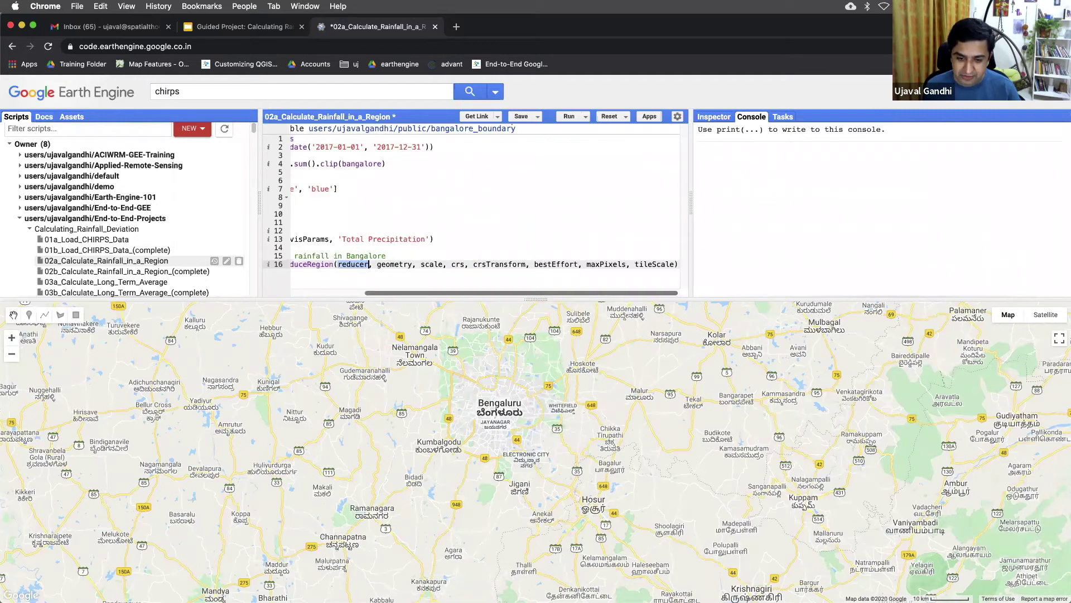
key("Left")
type("{")
Set the reducer to ee.Reducer.mean() and geometry to bangalore.geometry(), each on its own line
key("Return")
key("Right")
key("Right")
key("Right")
type(": ")
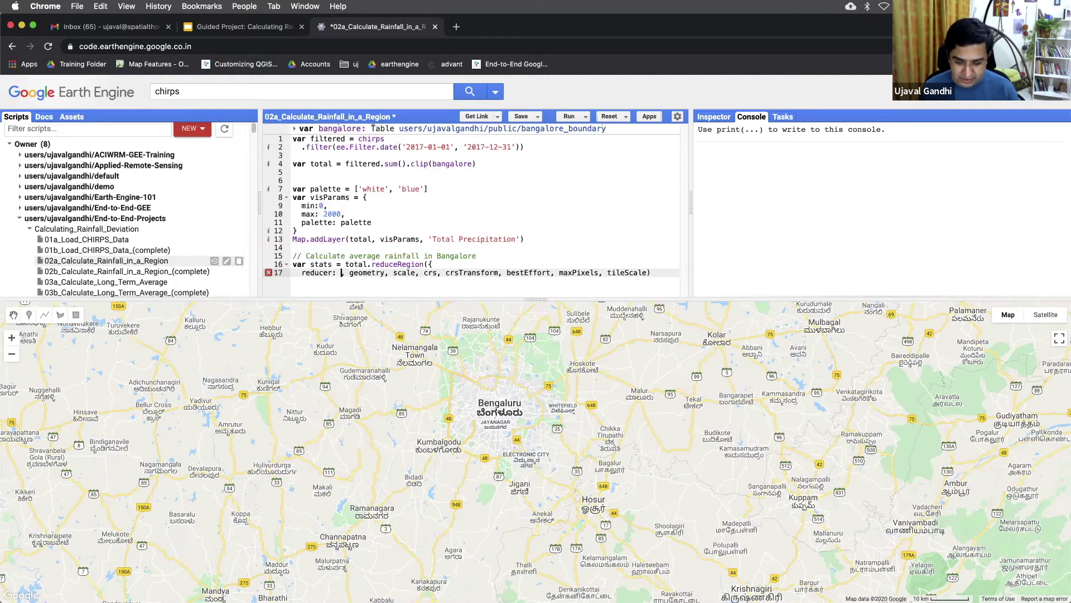
type("ee.Reducer.")
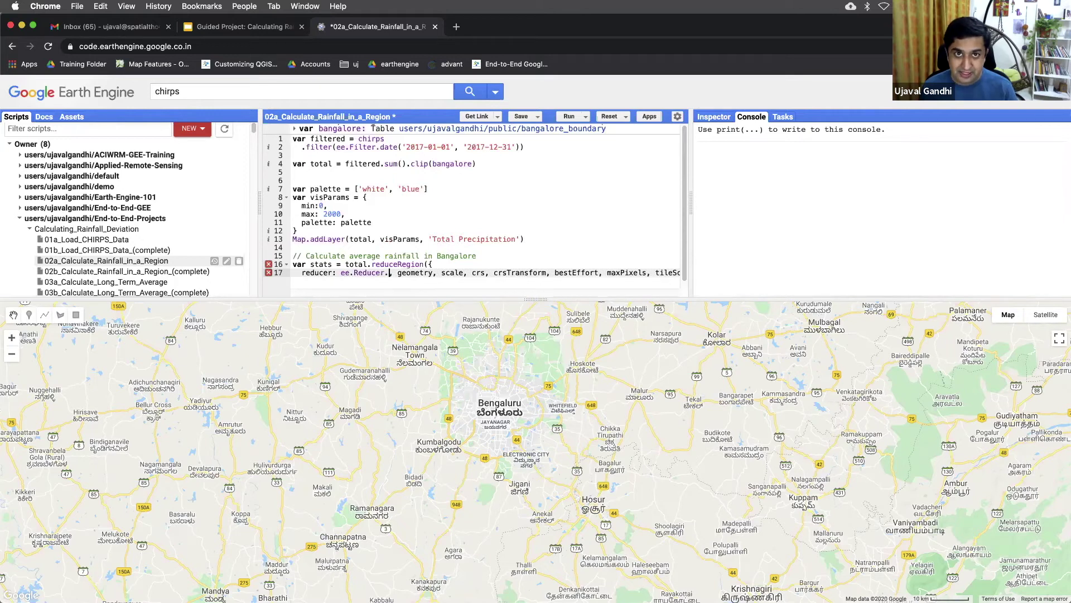
type("mean()")
key("Right")
key("Right")
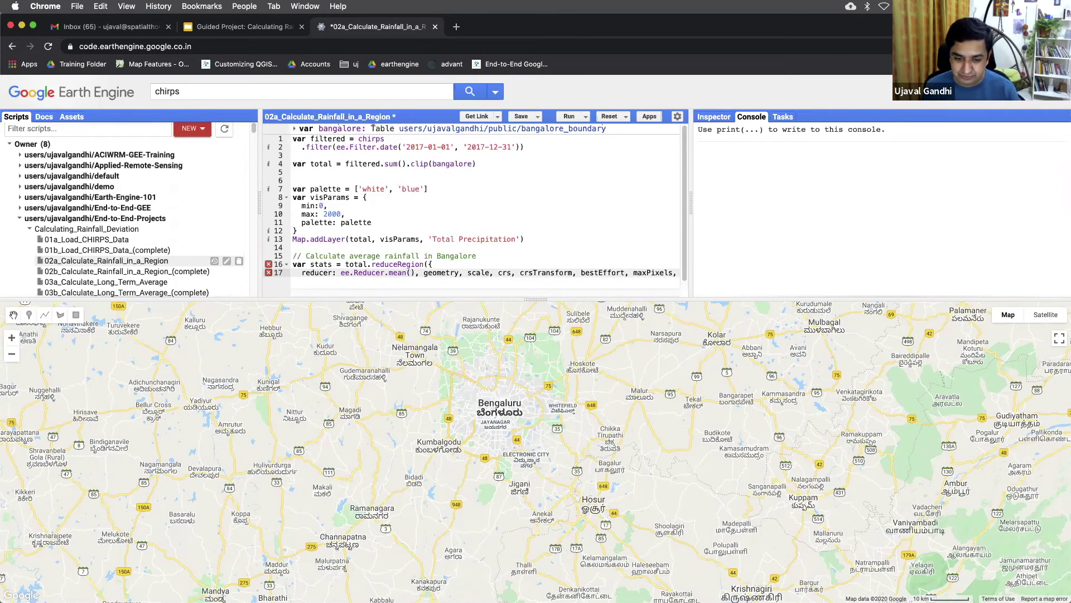
key("Return")
type(": bangalore")
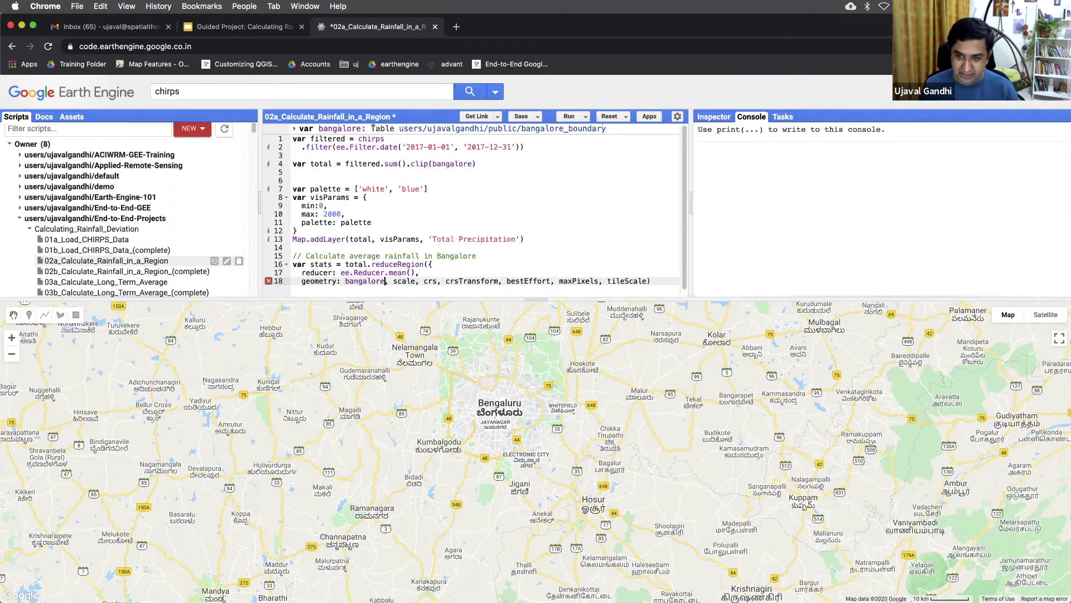
type(".geometry()")
key("Right")
key("Return")
Set scale to 5000, delete the leftover placeholder parameters, and add a new line
key("Right")
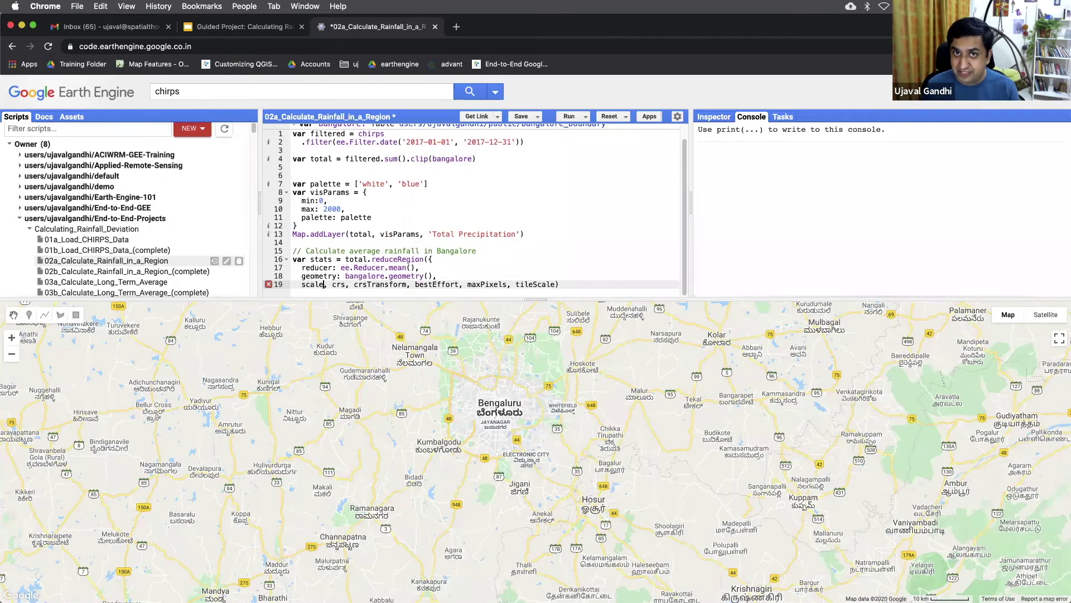
type(": 5000")
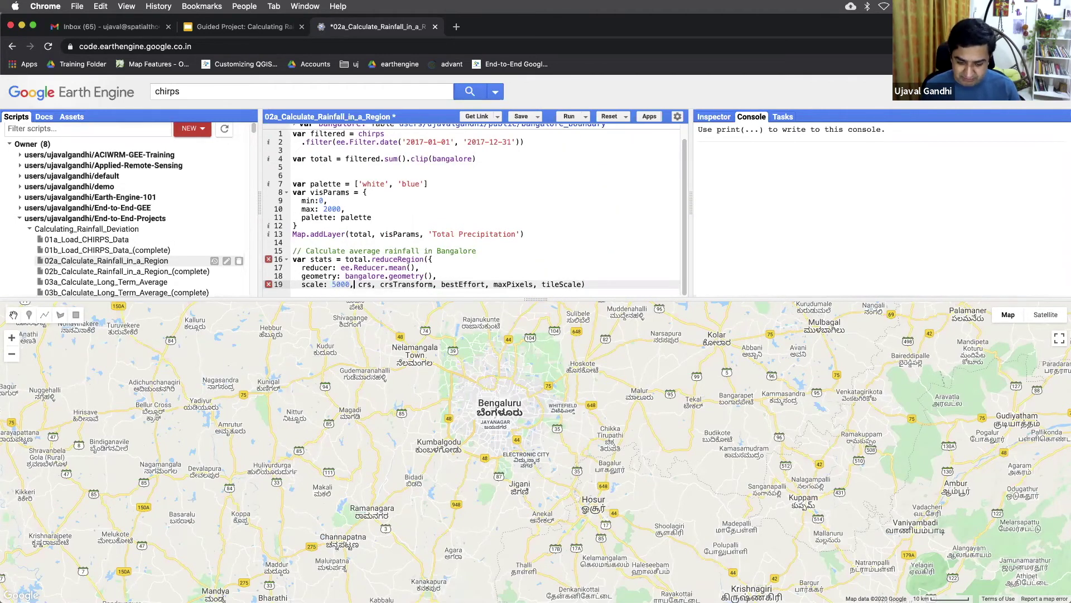
key("Left")
left_click_drag(349, 285, 588, 285)
key("shift+Left")
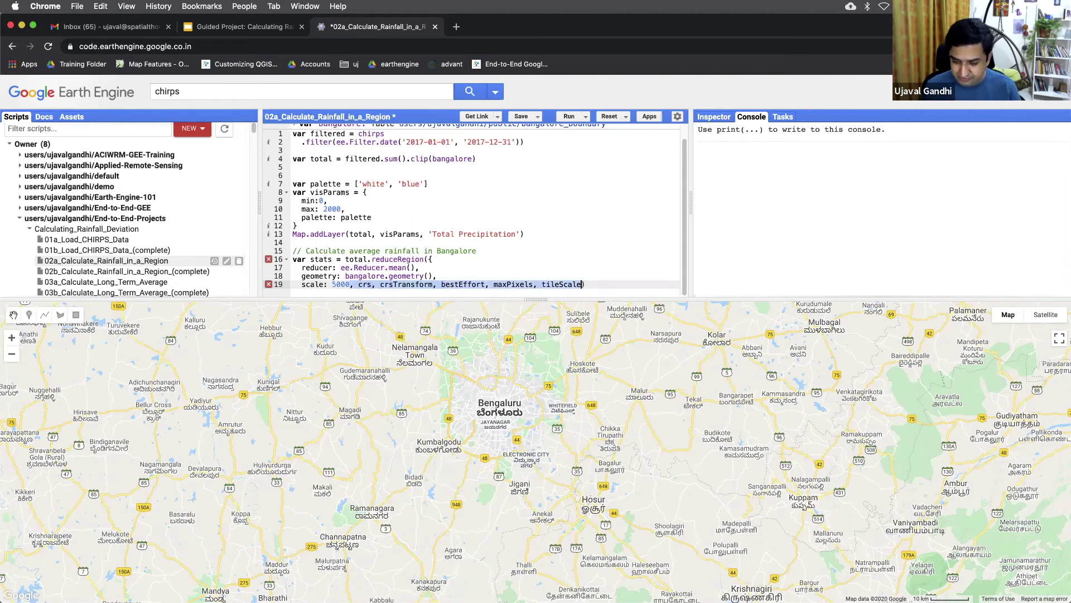
key("BackSpace")
key("Return")
type("})")
key("Return")
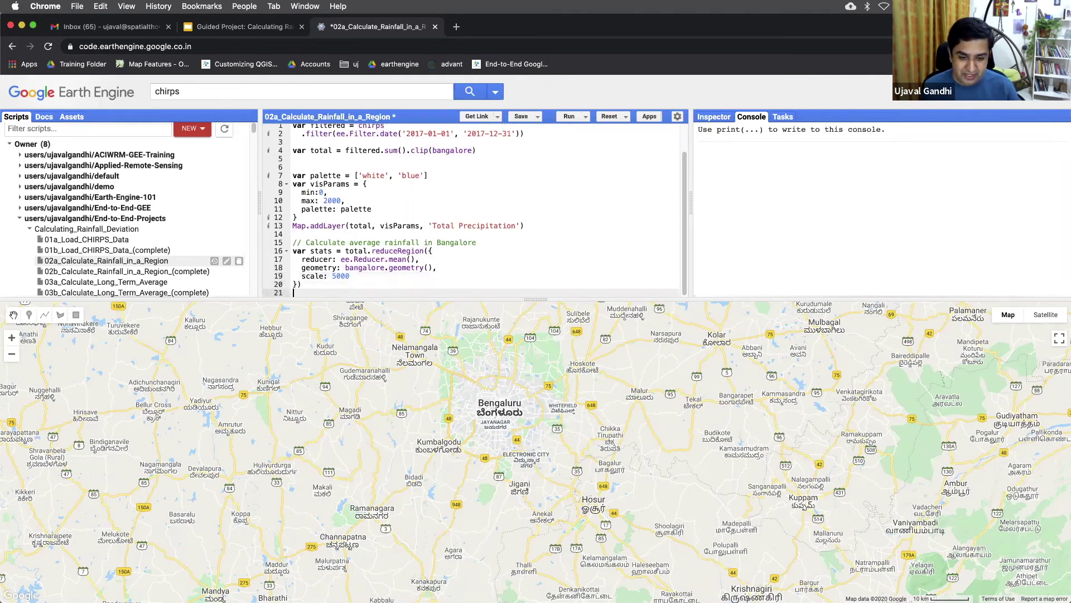
type("print")
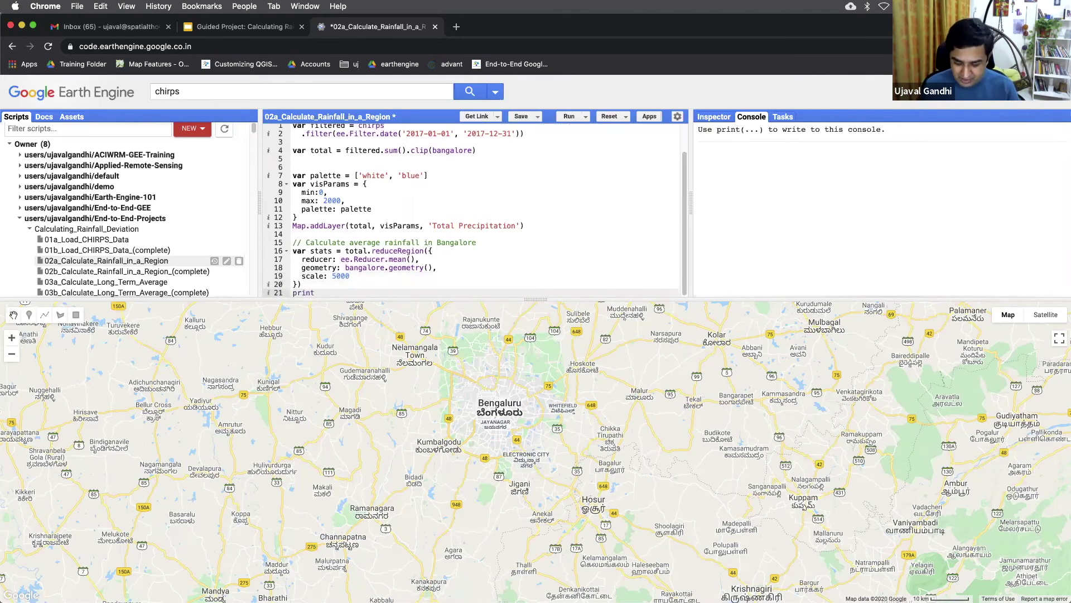
type("(stats)")
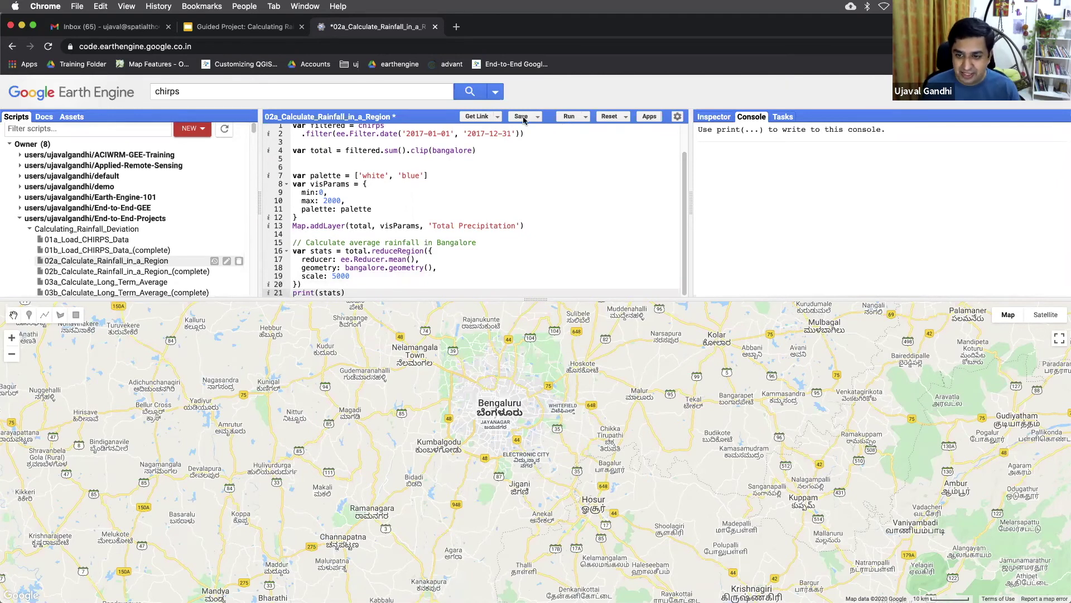
Run print(stats) and expand the Console result showing precipitation 1336.518292855583
left_click(566, 119)
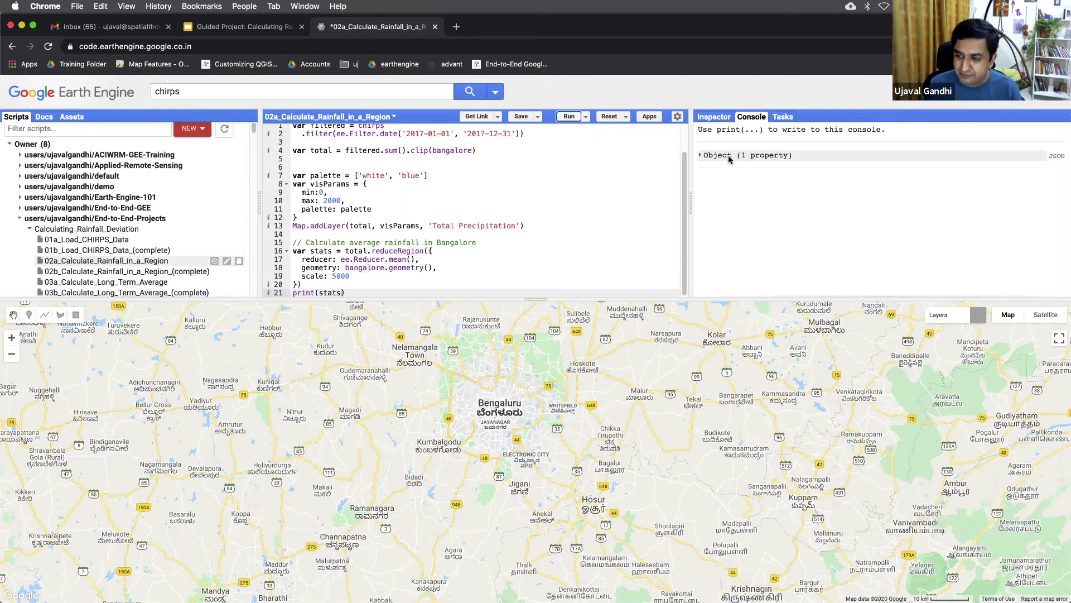
left_click(729, 159)
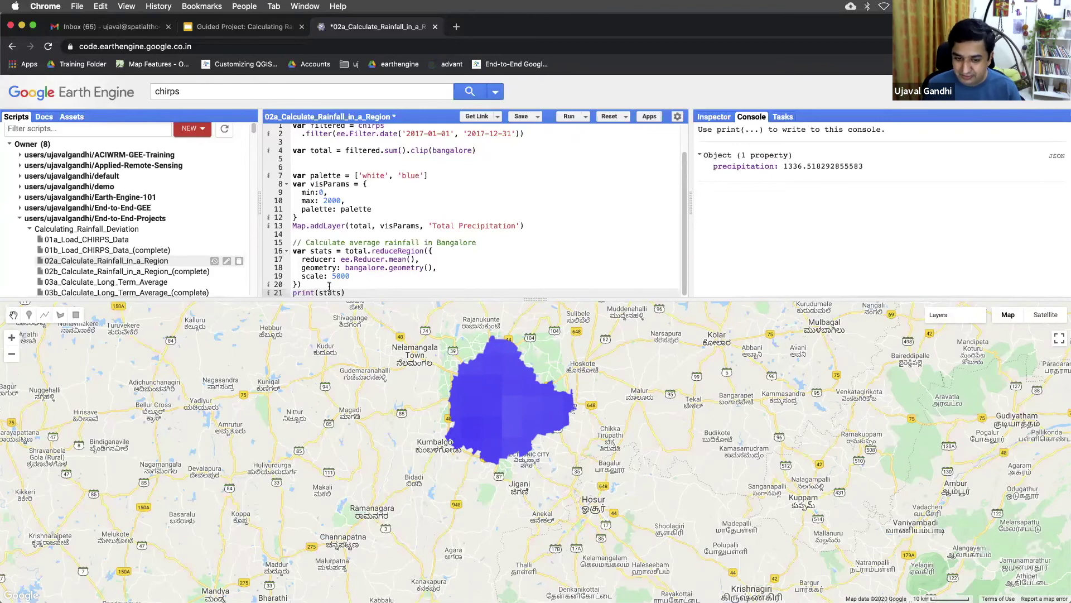
type(".get('precipitation")
Rerun the script with print(stats.get('precipitation')) to output only the value
left_click(561, 117)
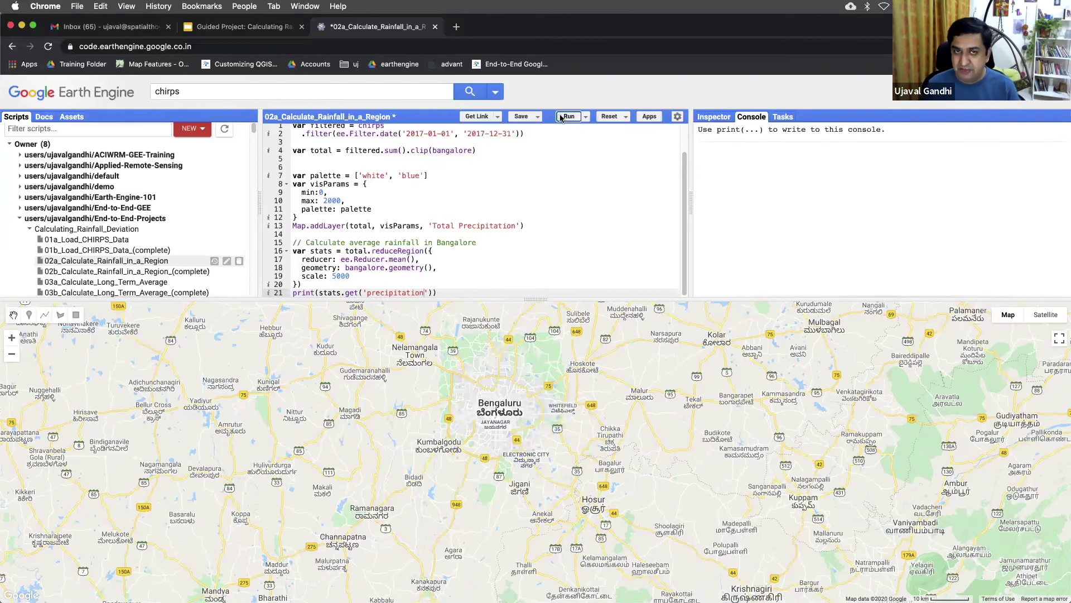